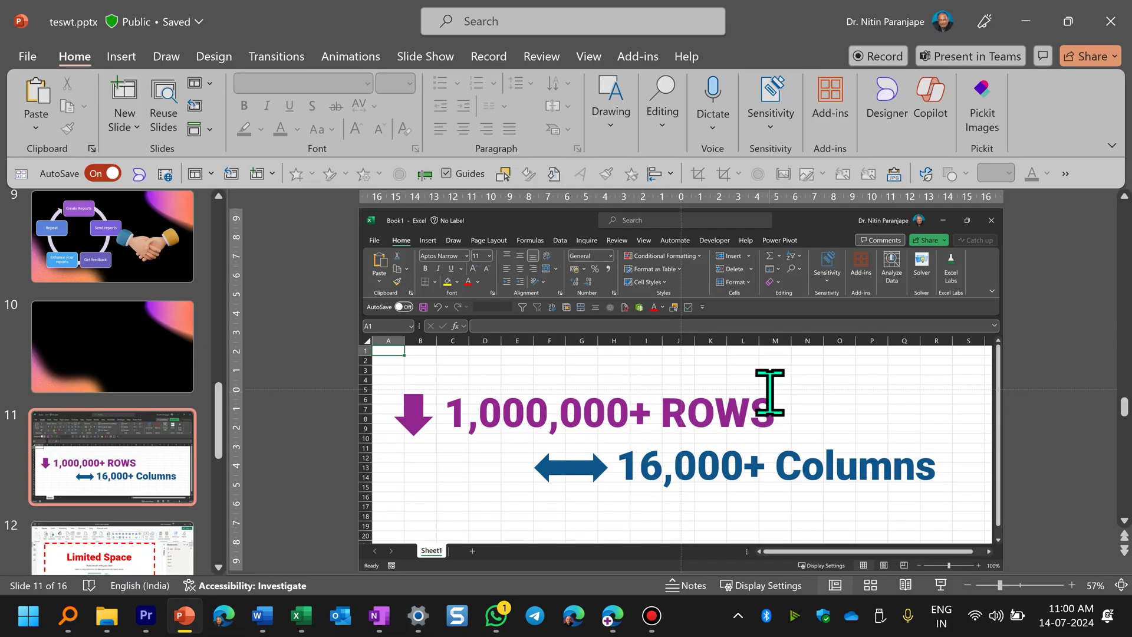
Snap PowerPoint left, fill the right half with Word, then drag the divider to widen PowerPoint.
key(super+Left)
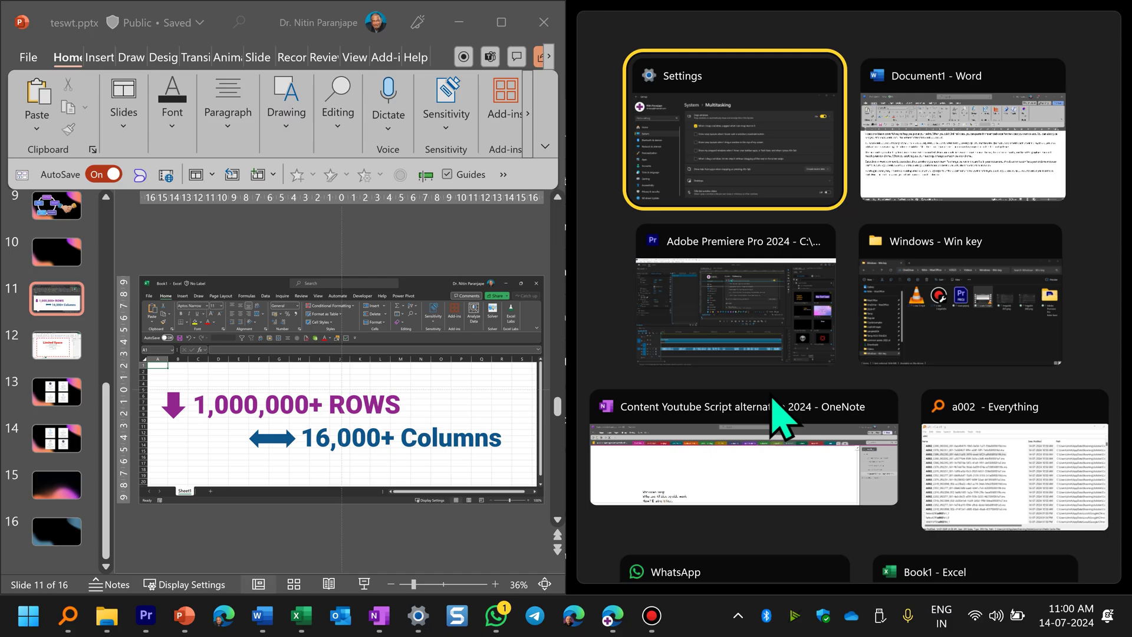
click(991, 170)
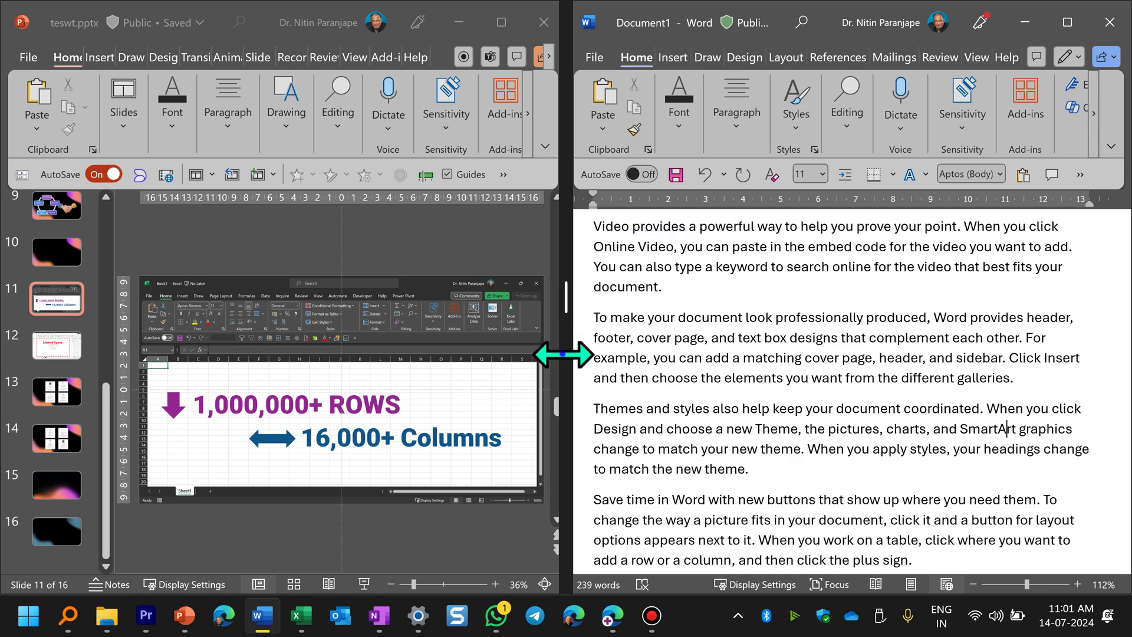
drag(563, 354, 786, 358)
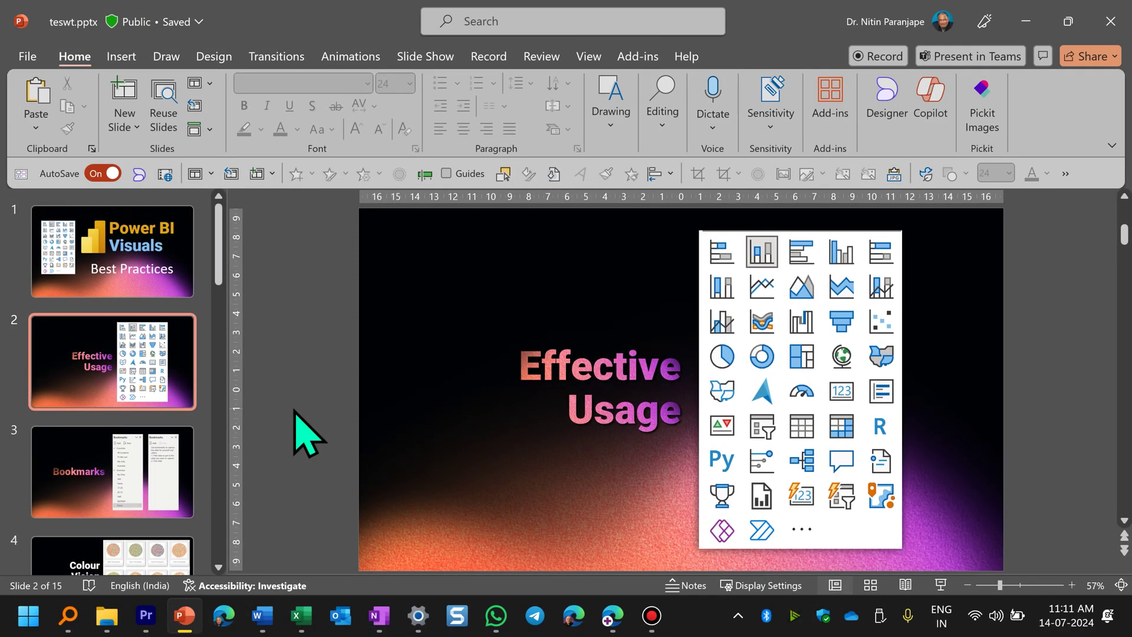
Snap PowerPoint left, unsnap it, then snap it to the right half with Win+Right.
key(super+Left)
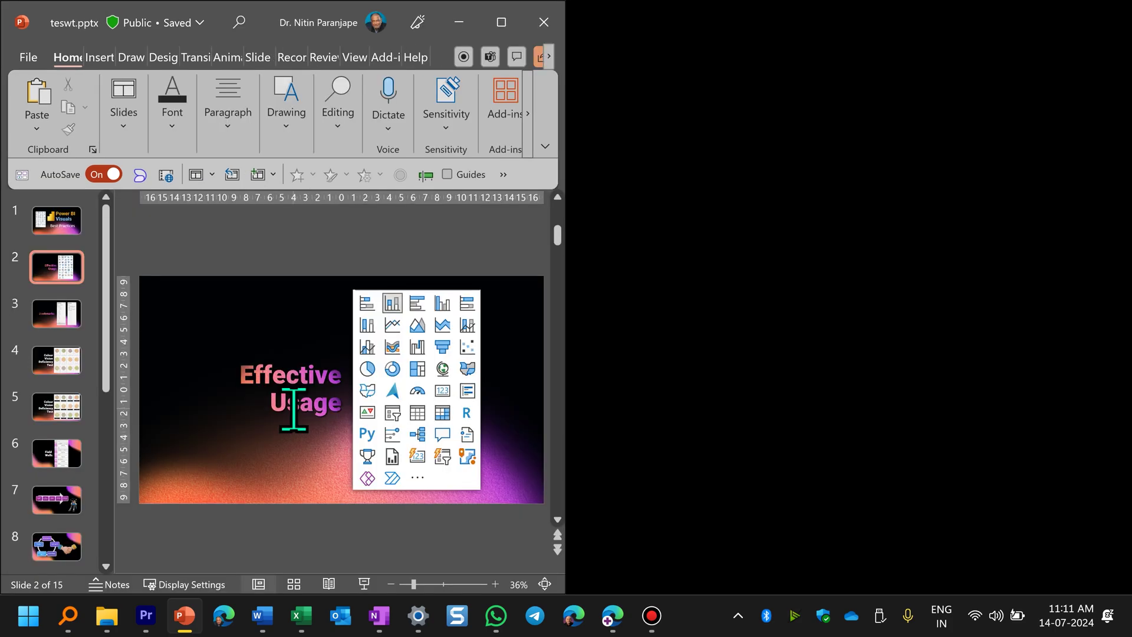
key(super+Down)
key(super+Right)
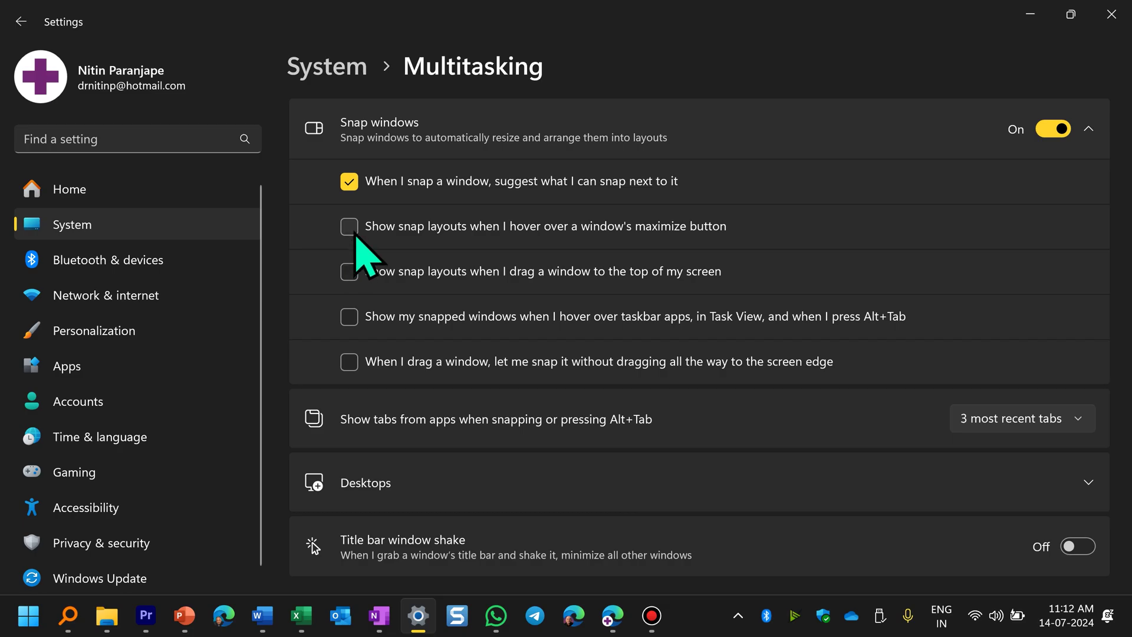
Enable hover snap layouts, then tile PowerPoint left with OneNote and Word stacked right.
click(355, 231)
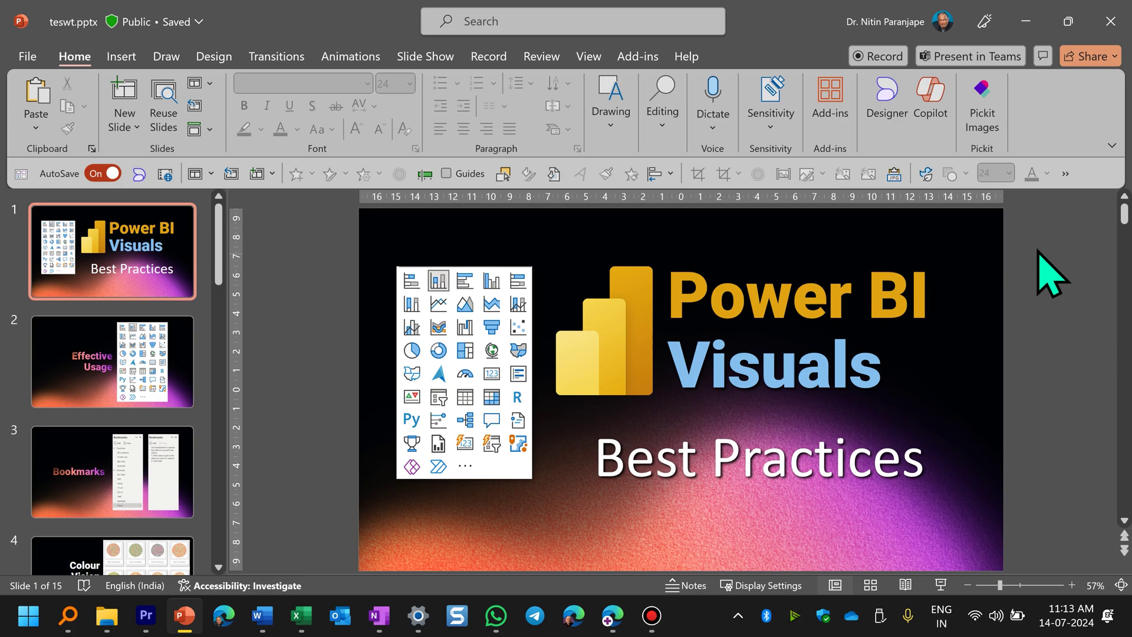
mouse_move(1068, 20)
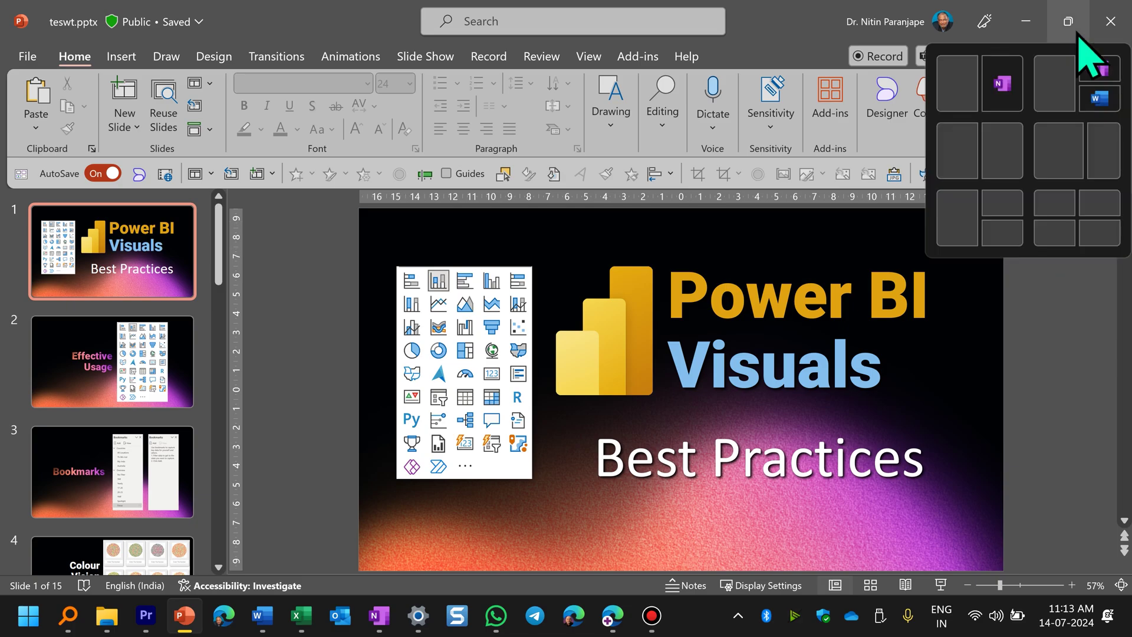
click(1057, 90)
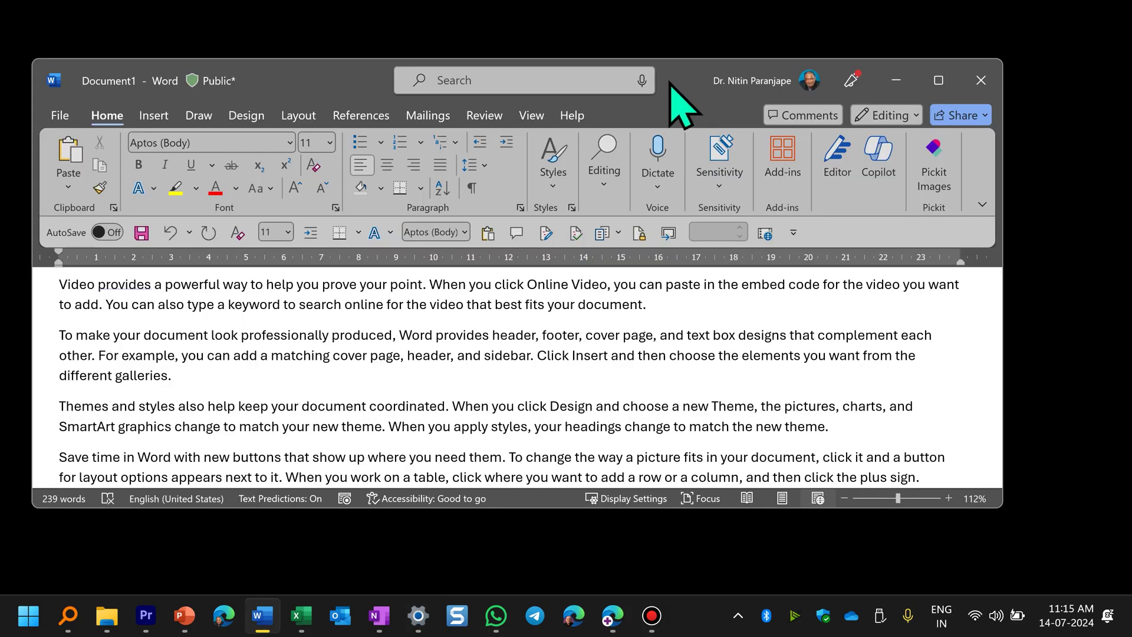
Drag the Word window to the top screen edge to reveal the snap layouts bar.
drag(669, 81, 683, 11)
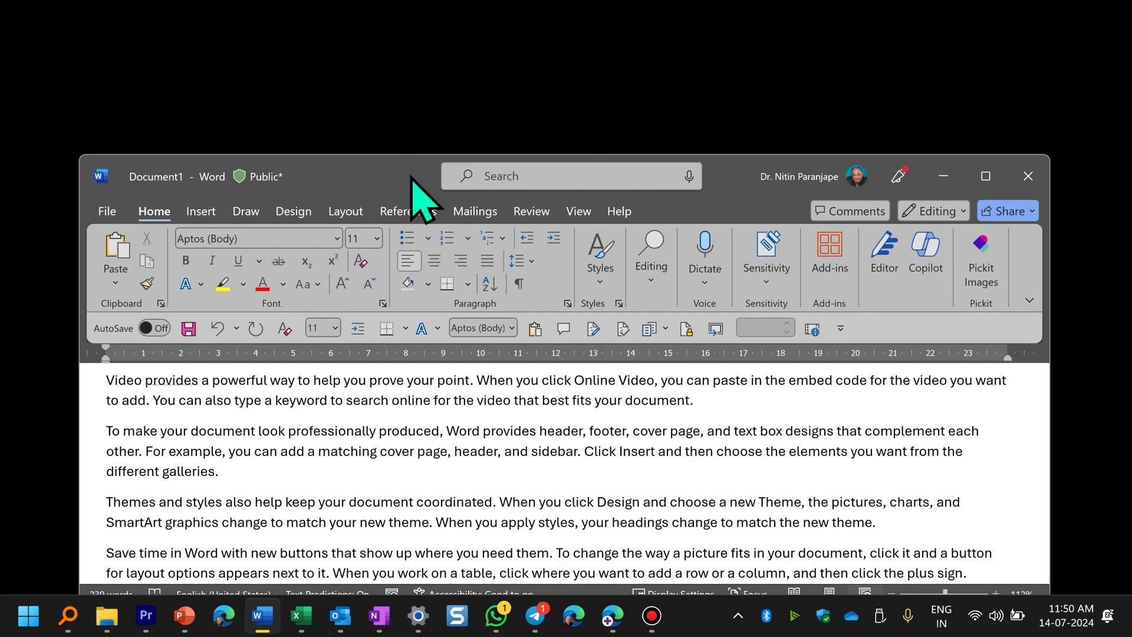
mouse_move(411, 177)
mouse_down()
mouse_move(453, 11)
mouse_move(411, 150)
mouse_up()
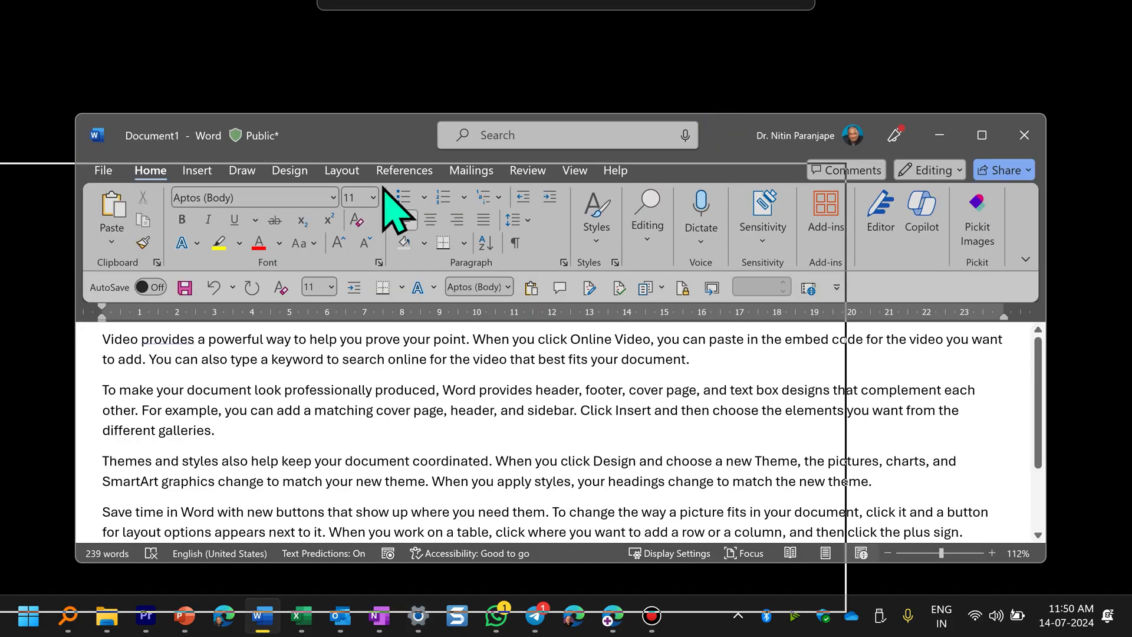
Drag Word to the left edge through the corner zones and release on the left-half outline.
drag(392, 202, 14, 173)
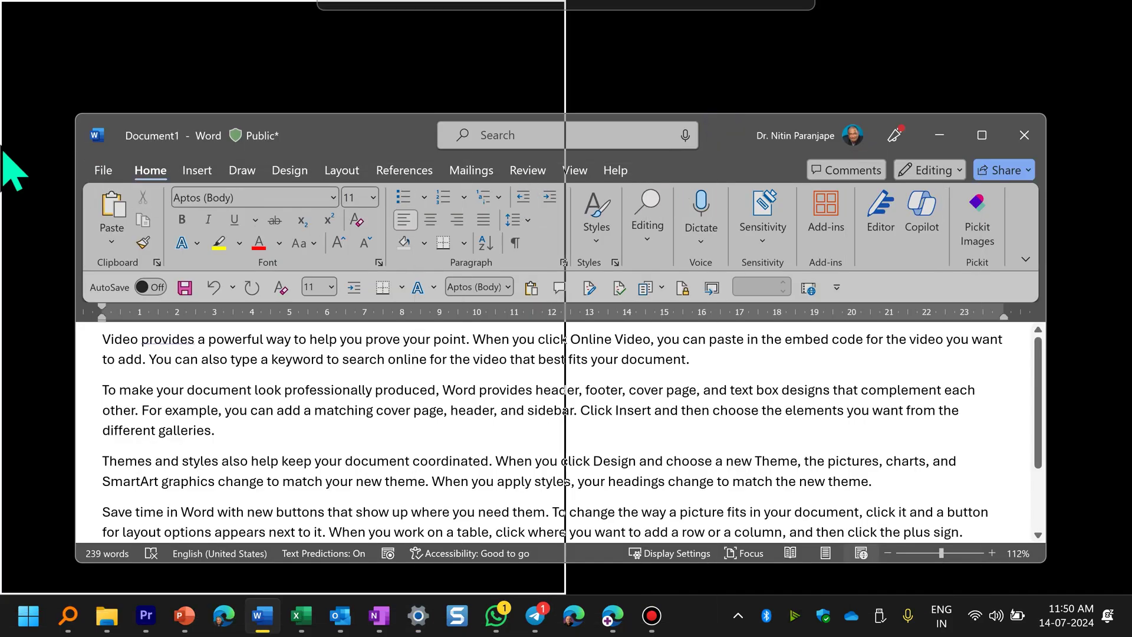
mouse_move(3, 152)
mouse_down()
mouse_move(20, 22)
mouse_move(2, 574)
mouse_up()
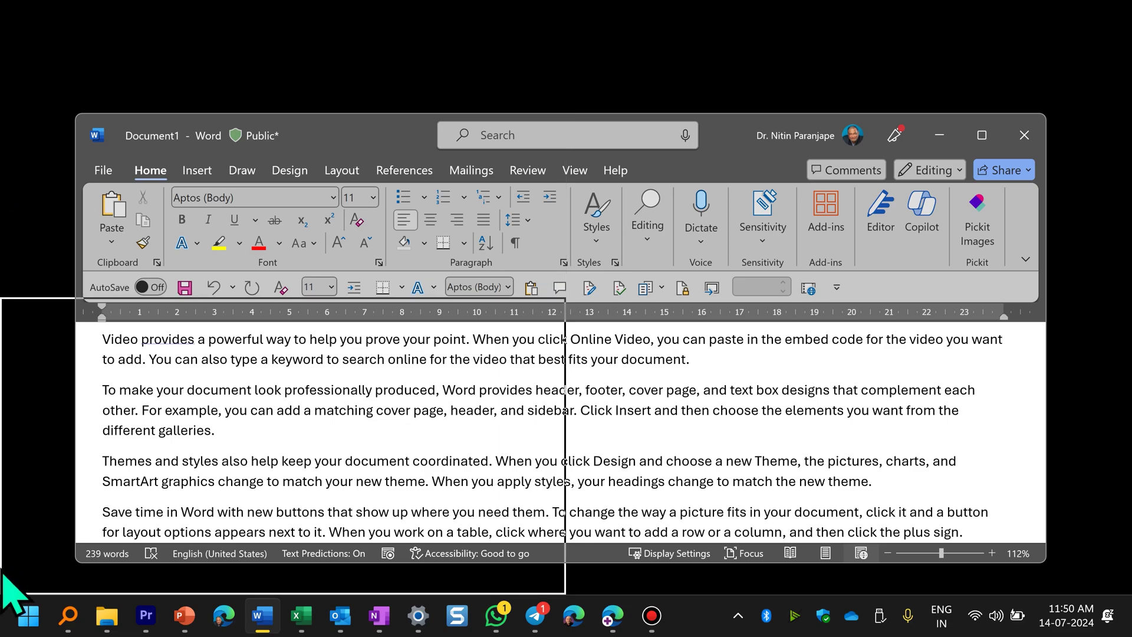
drag(3, 573, 52, 429)
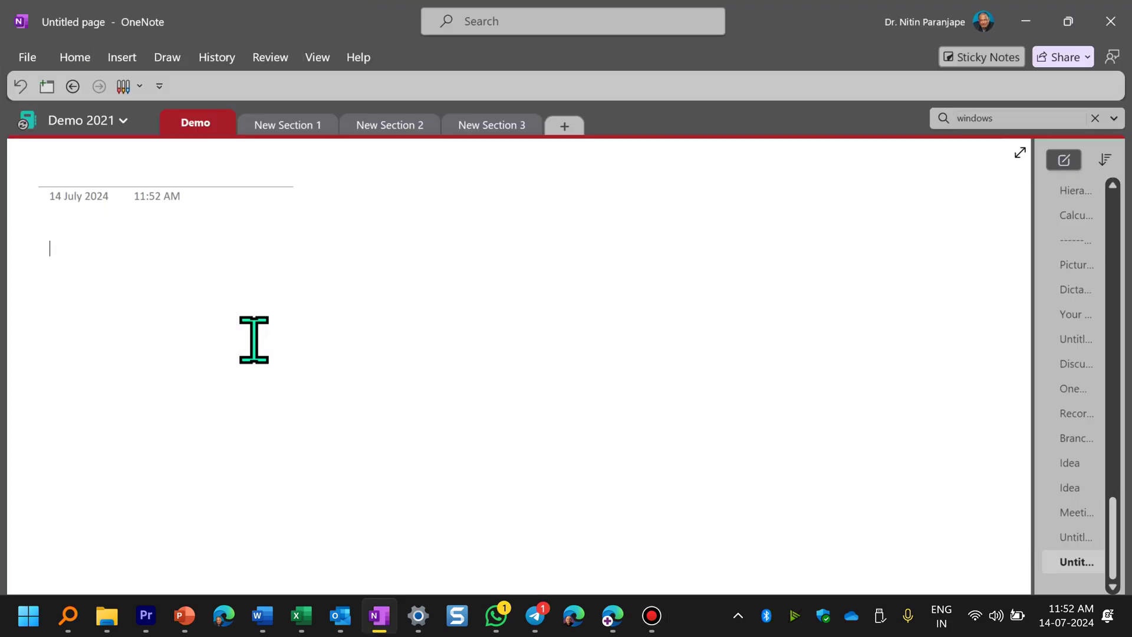
text(F Sdf Sd F Ds Fd )
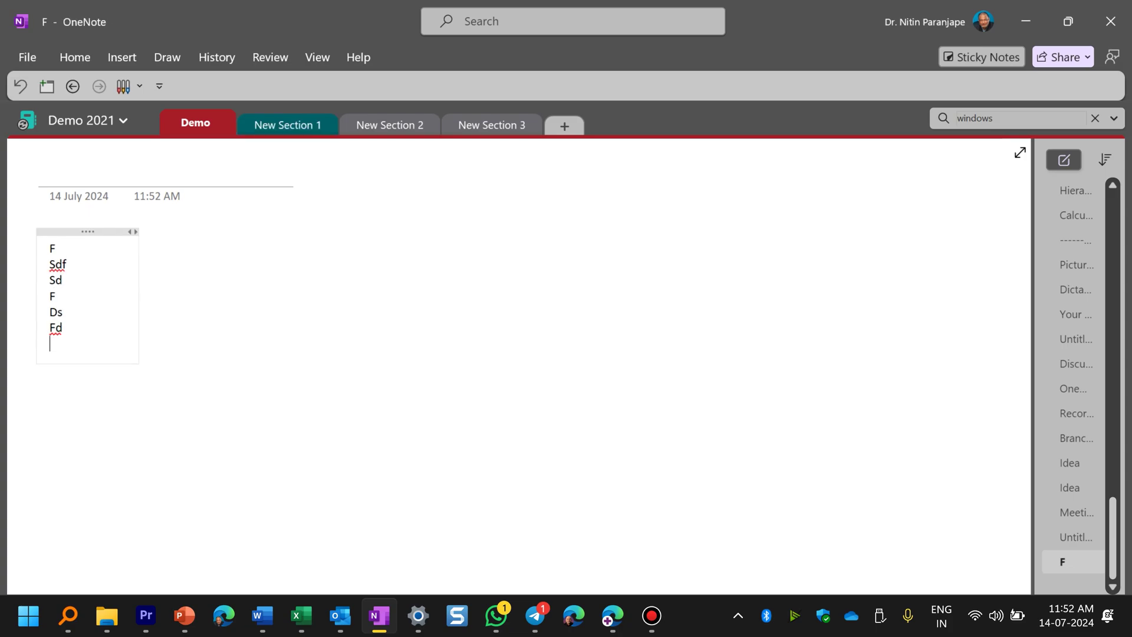
text(sd)
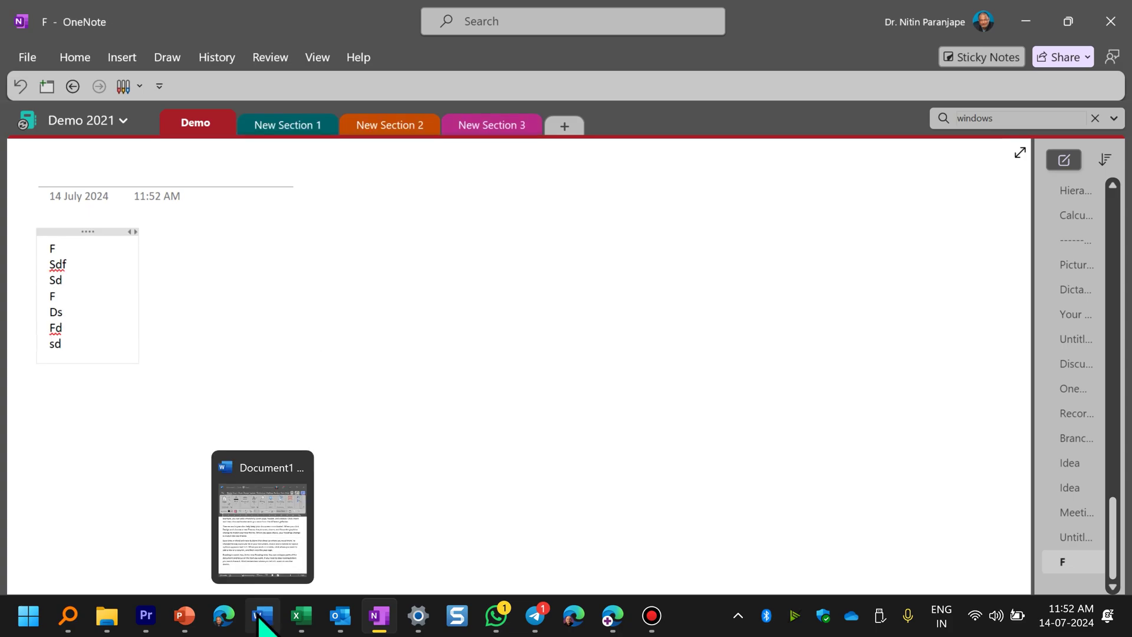
mouse_move(184, 614)
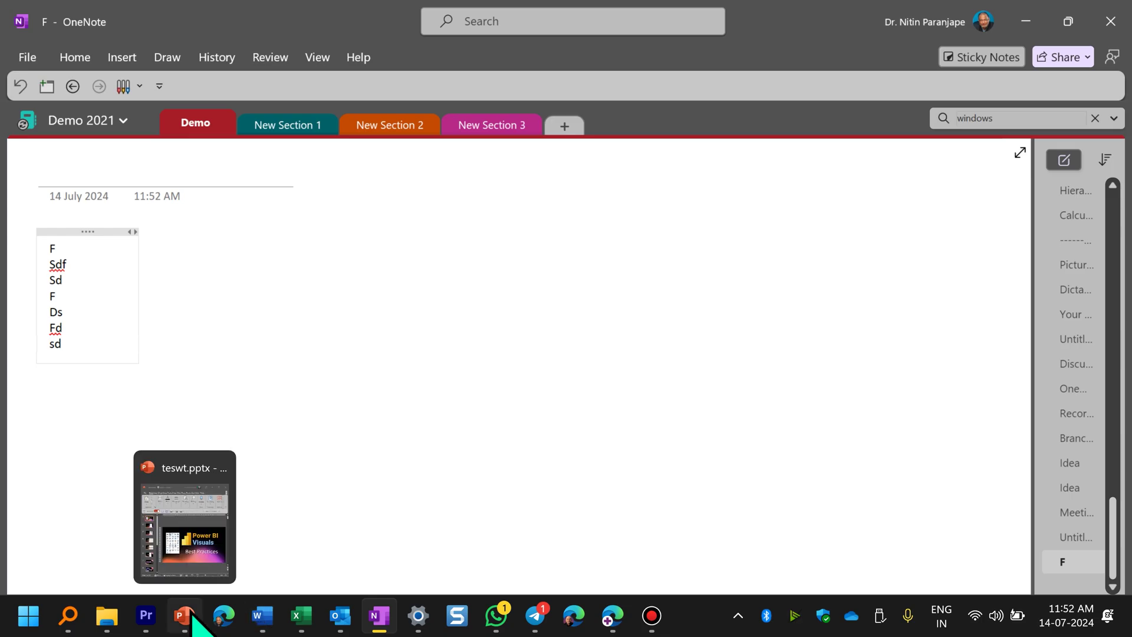
Bring the Word document back to the front from the taskbar.
click(276, 620)
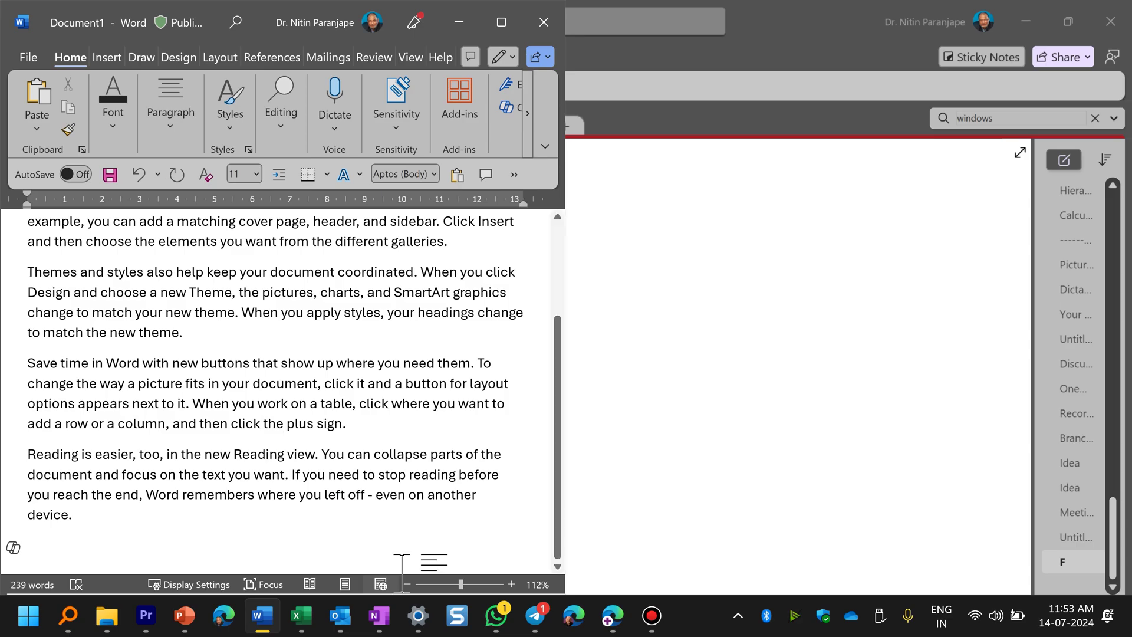
Enable showing snapped groups in taskbar previews and task switching, then Alt+Tab to OneNote.
click(417, 614)
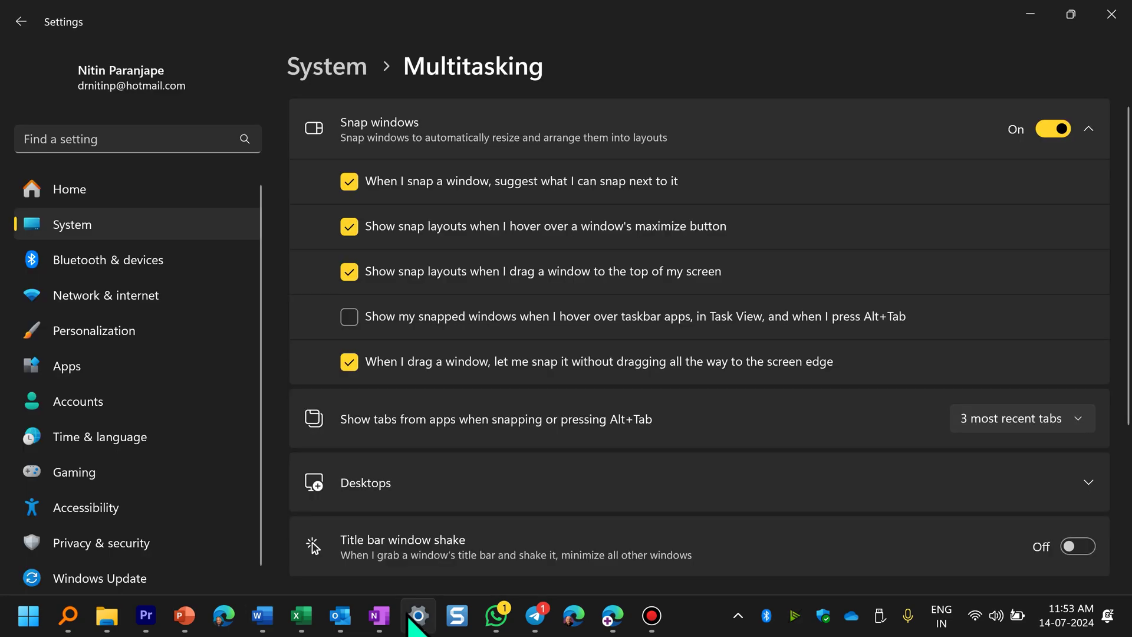
click(350, 317)
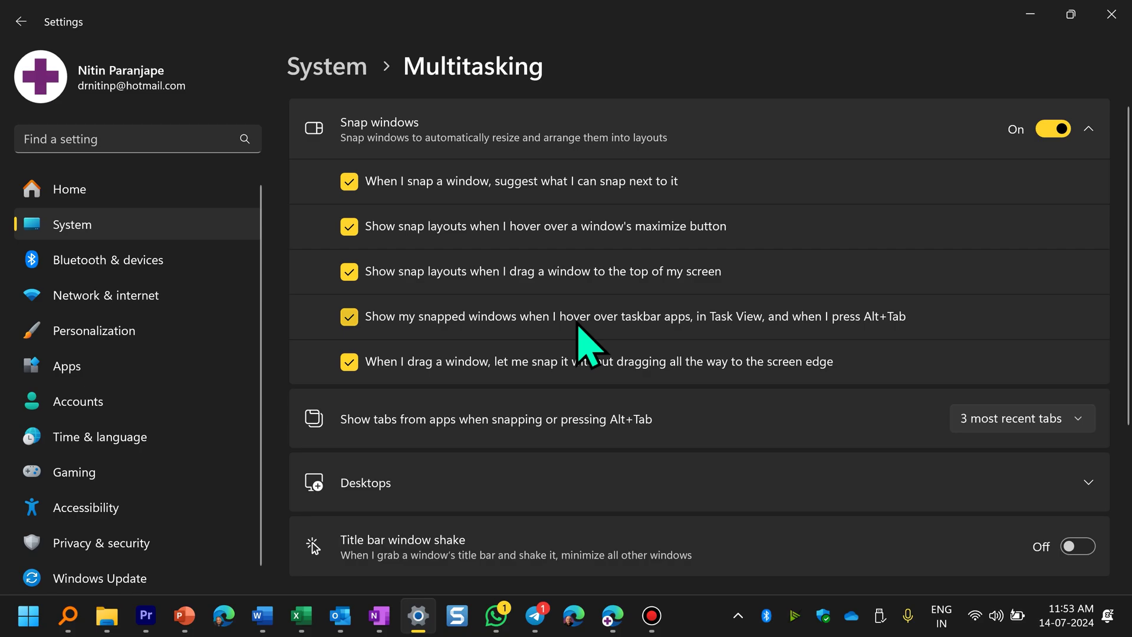
key(alt+Tab)
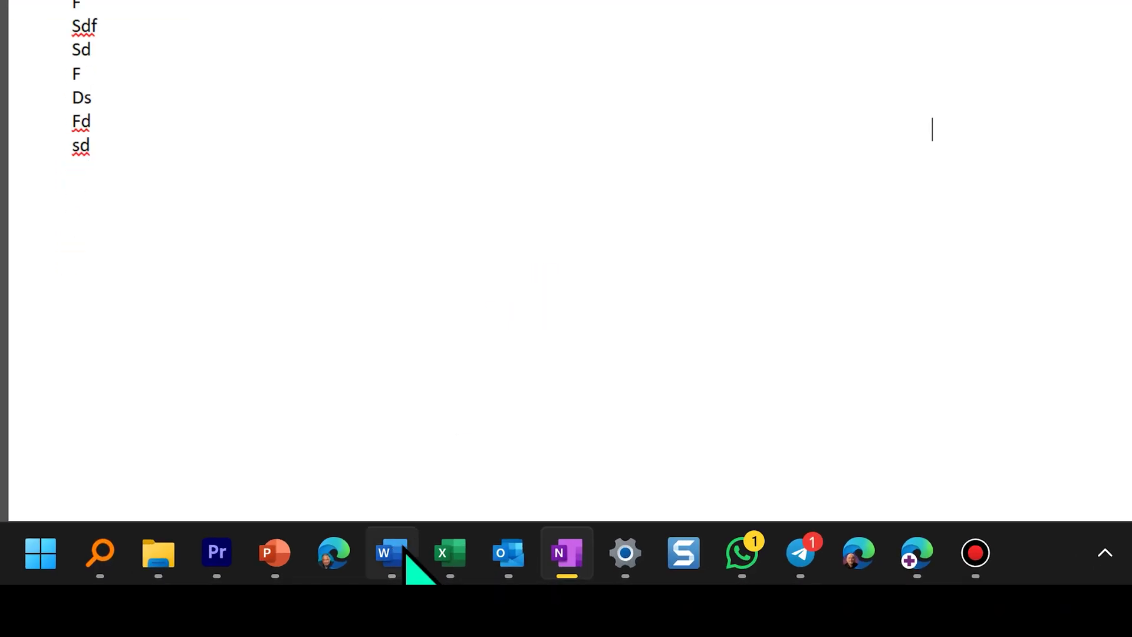
mouse_move(262, 615)
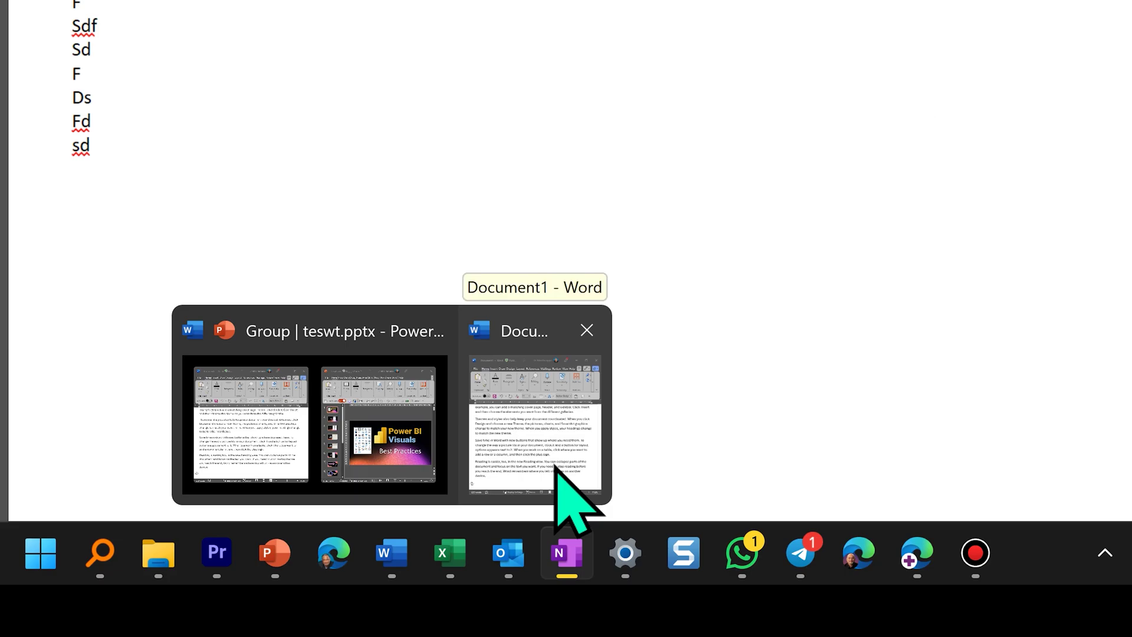
Restore the Word–PowerPoint snap group from Word's taskbar preview.
click(374, 450)
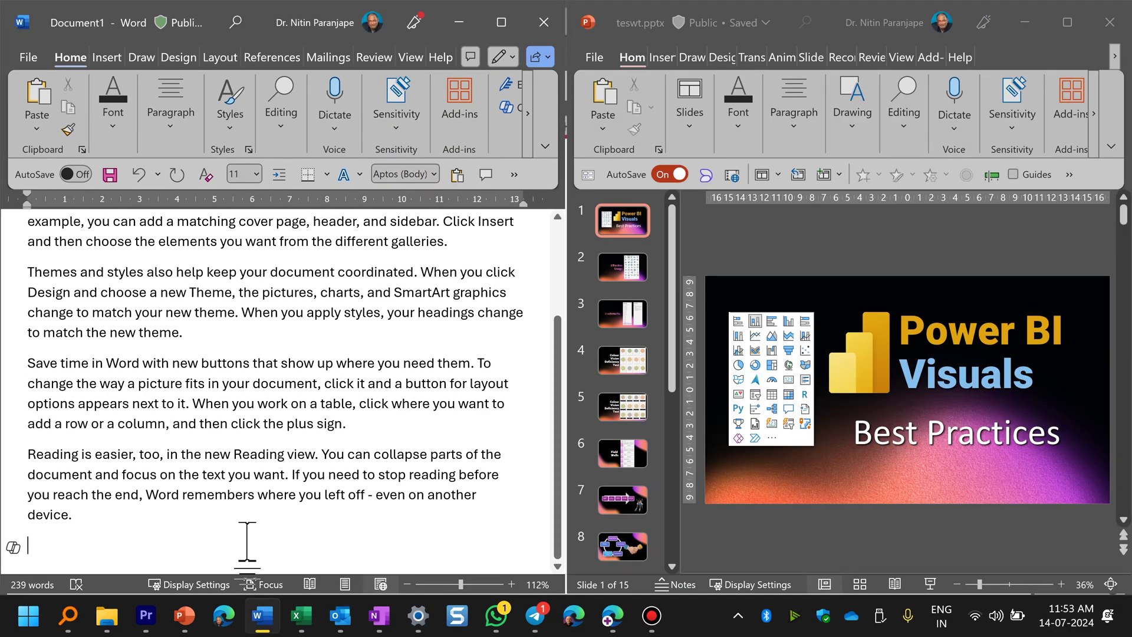